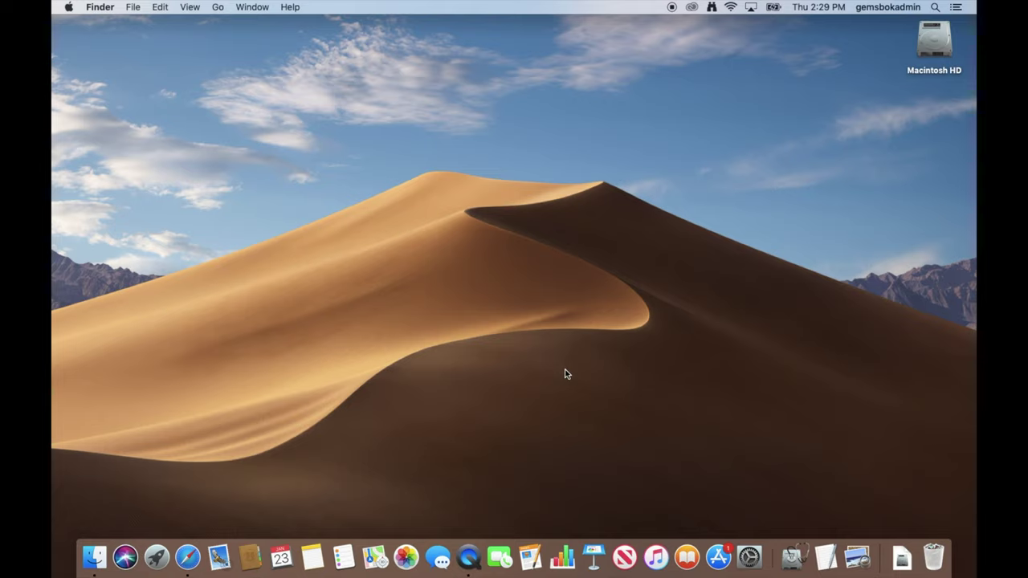
- Open a new Finder window on the Documents folder and select Confidential Document.pages
{"action": "left_click", "coordinate": [134, 8]}
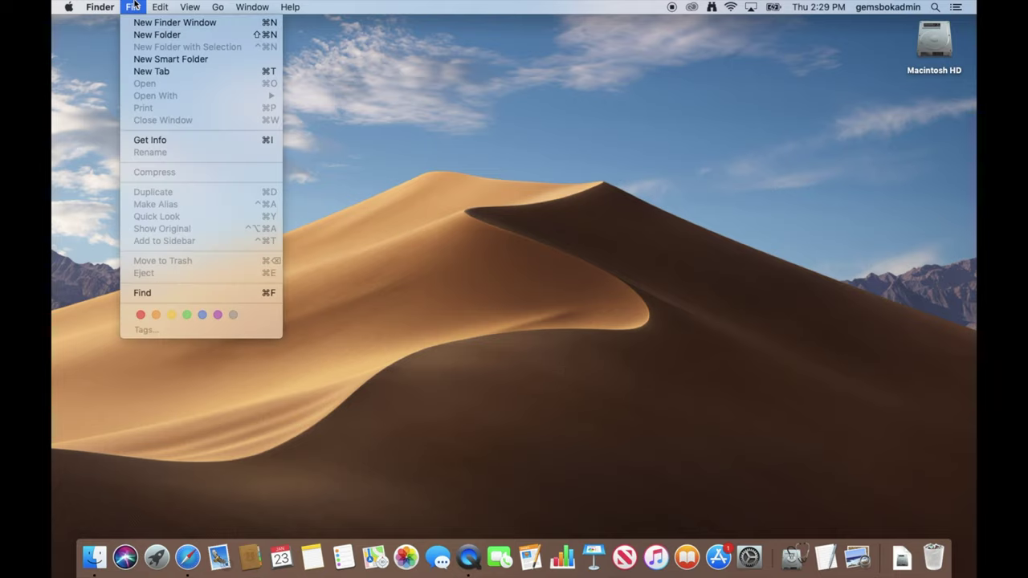
{"action": "left_click", "coordinate": [153, 23]}
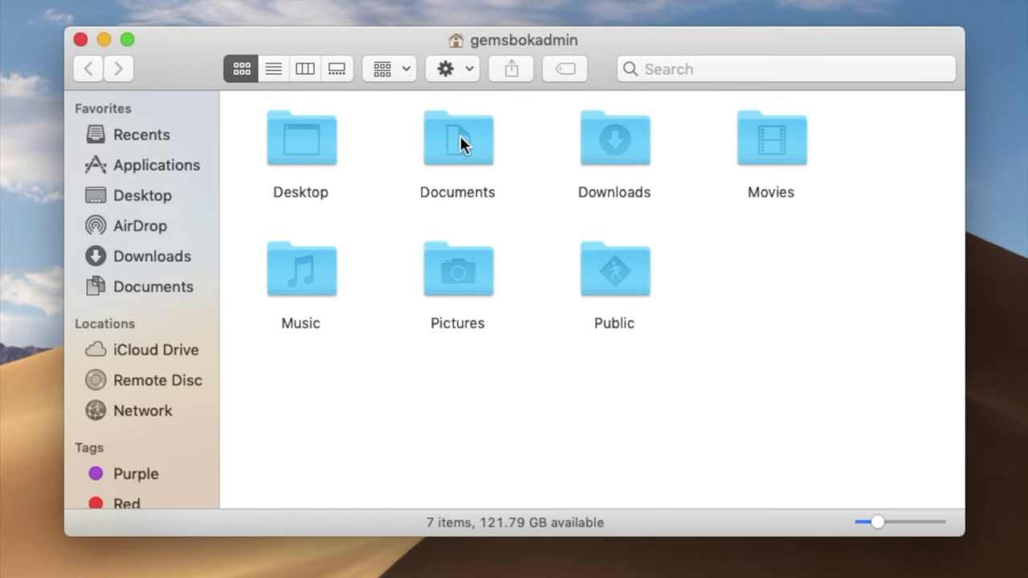
{"action": "double_click", "coordinate": [460, 138]}
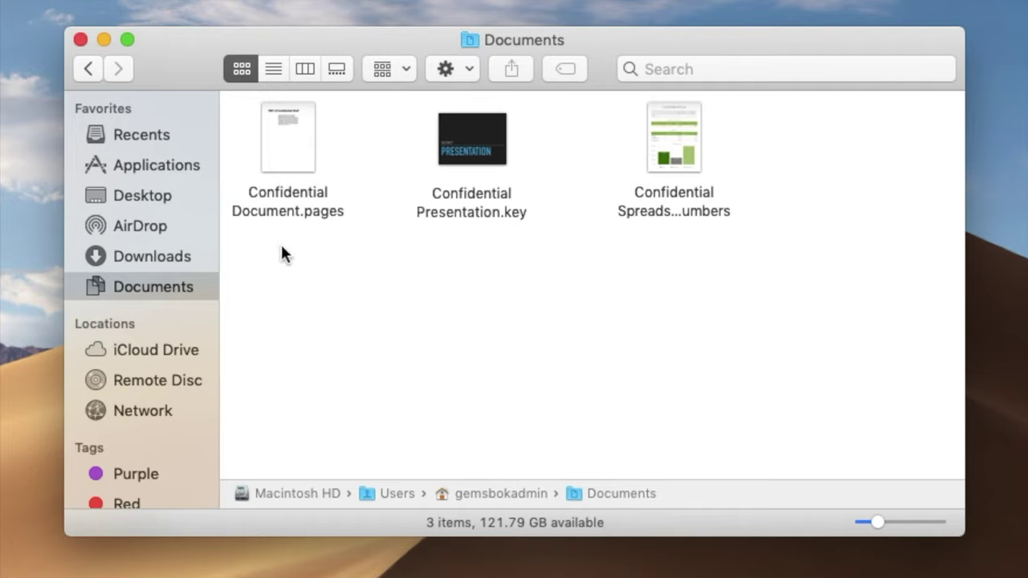
{"action": "left_click", "coordinate": [281, 159]}
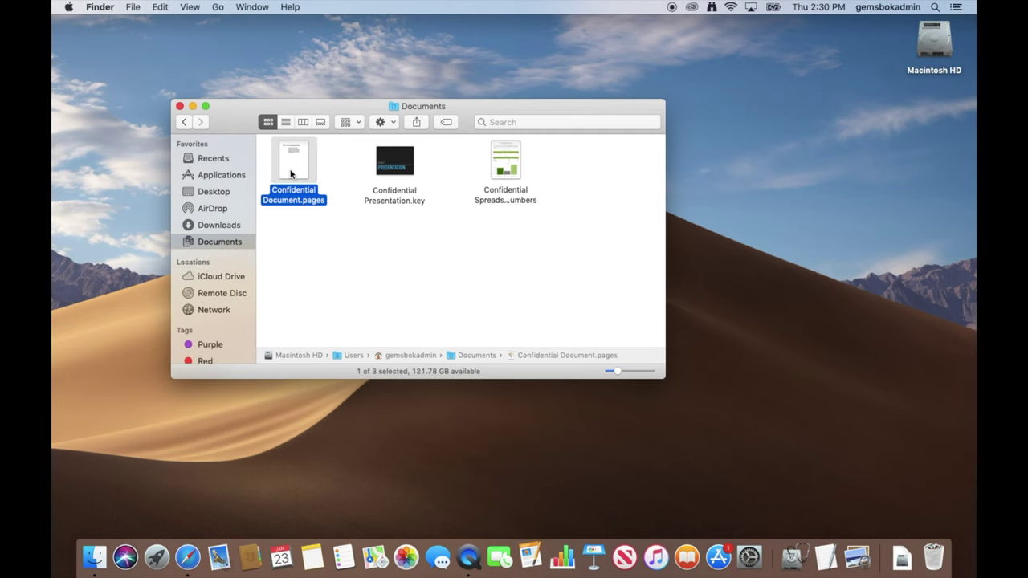
- Open Confidential Document.pages in Pages and bring up the Set Password dialog
{"action": "double_click", "coordinate": [291, 173]}
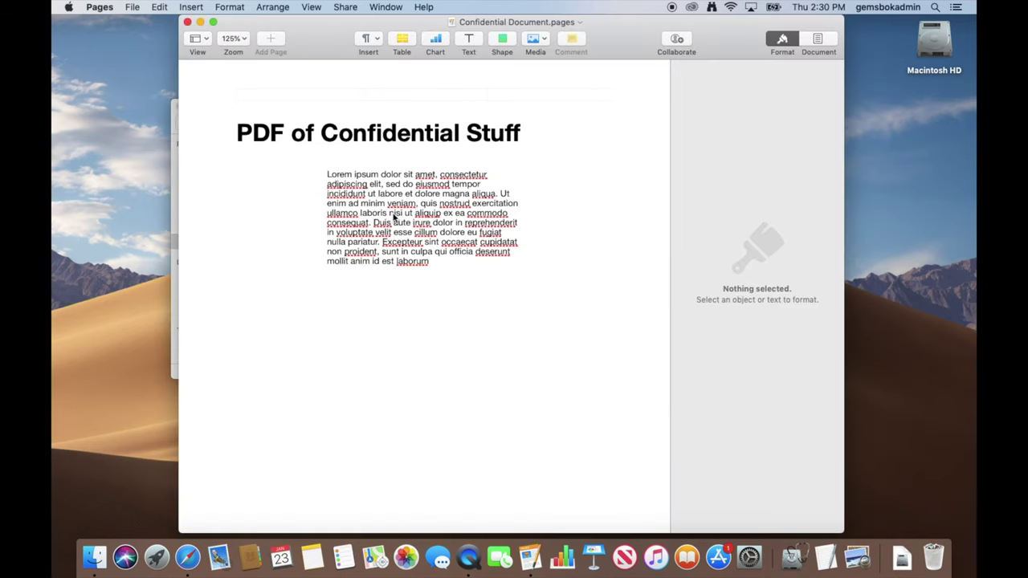
{"action": "left_click", "coordinate": [133, 7]}
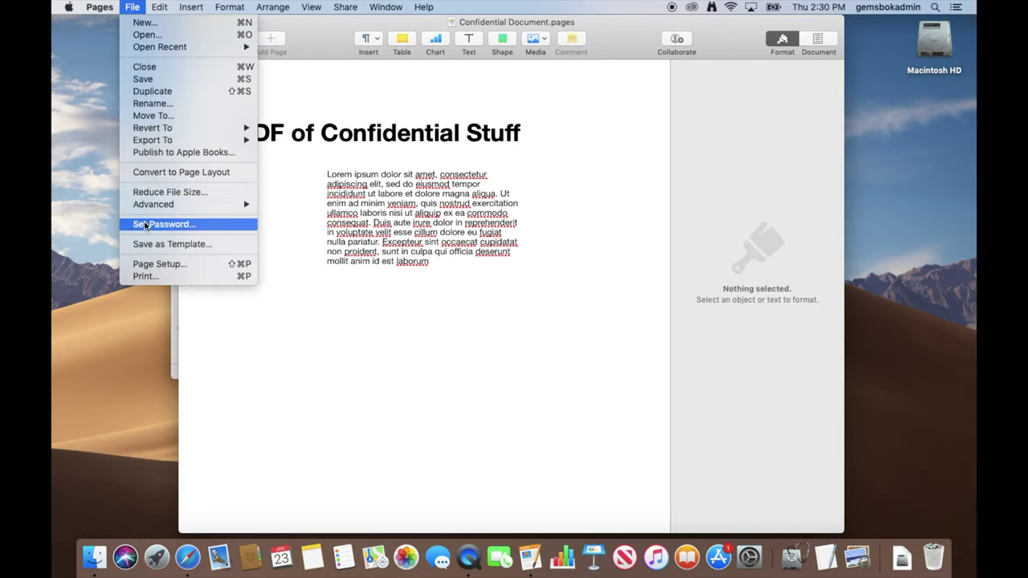
{"action": "left_click", "coordinate": [145, 227]}
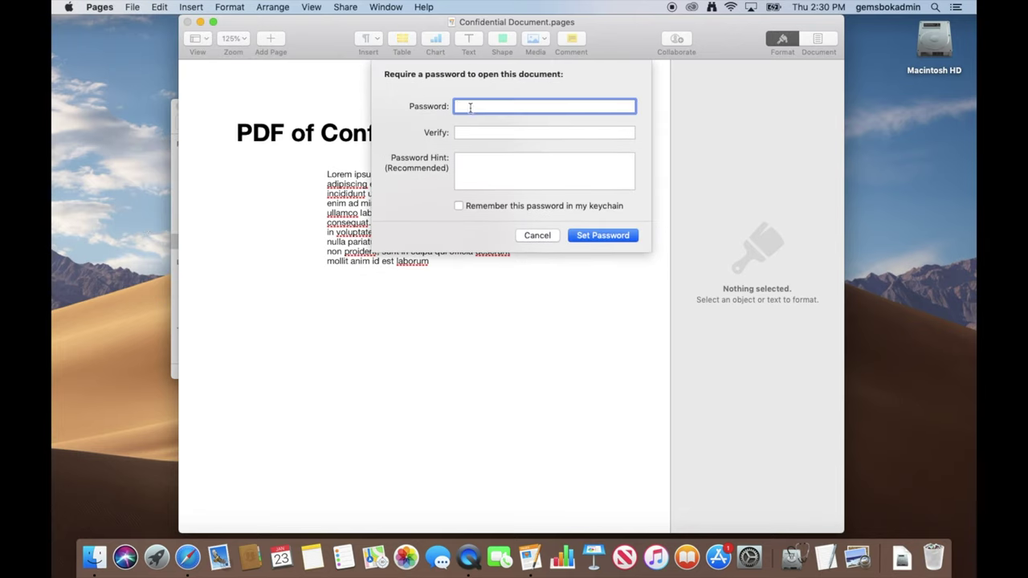
- Enter the document password and move to the Verify field
{"action": "type", "text": "••••••"}
{"action": "key", "text": "Tab"}
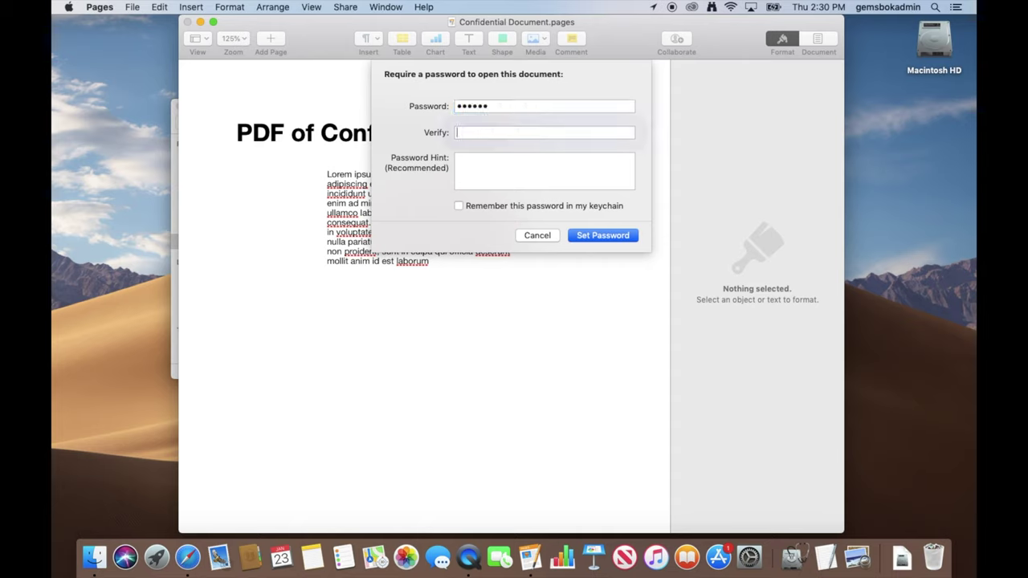
{"action": "type", "text": "••••••"}
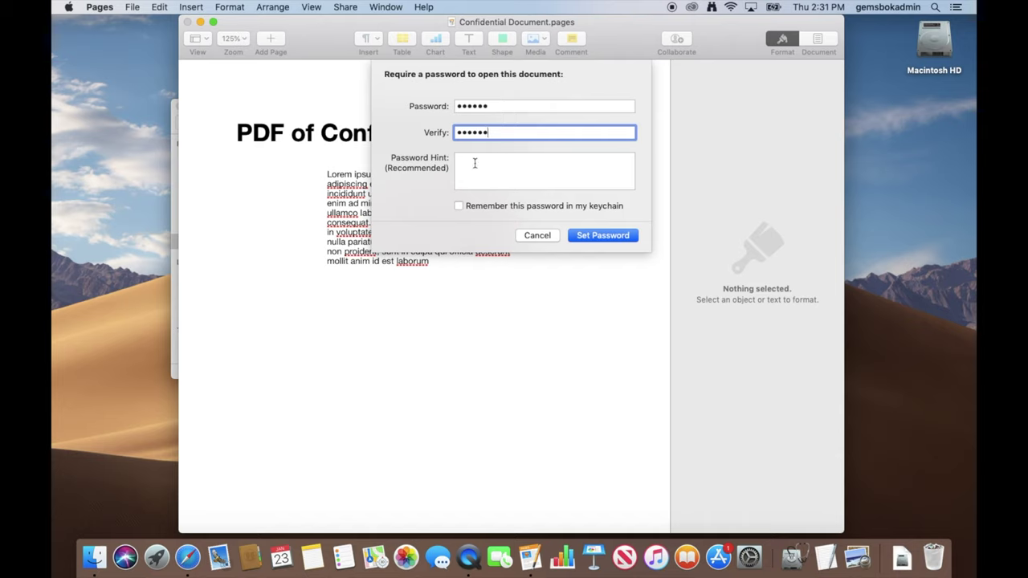
- Add the hint 'Easy Password' and apply the password to the Pages document
{"action": "left_click", "coordinate": [475, 162]}
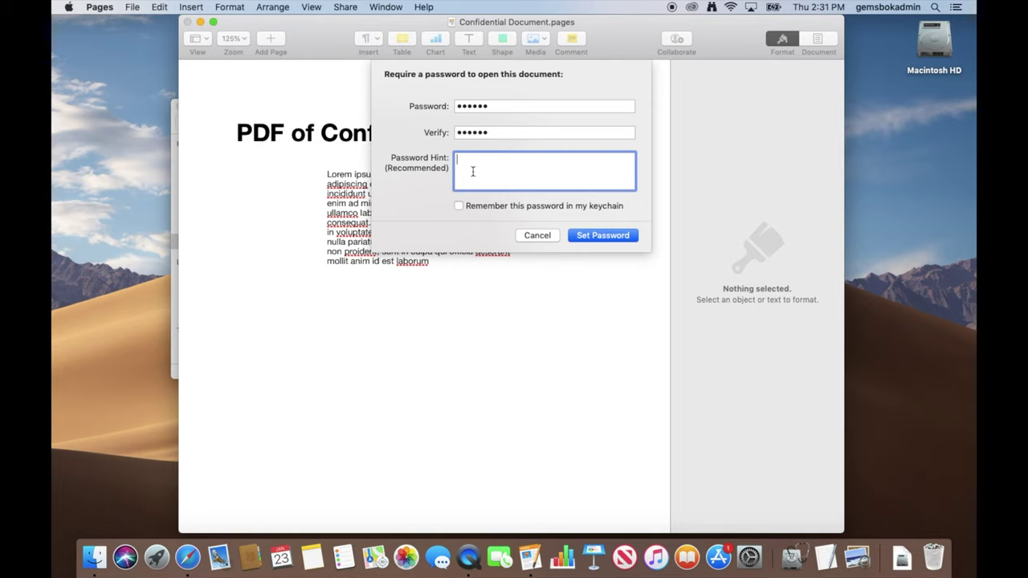
{"action": "type", "text": "Easy"}
{"action": "type", "text": "Password"}
{"action": "left_click", "coordinate": [596, 235]}
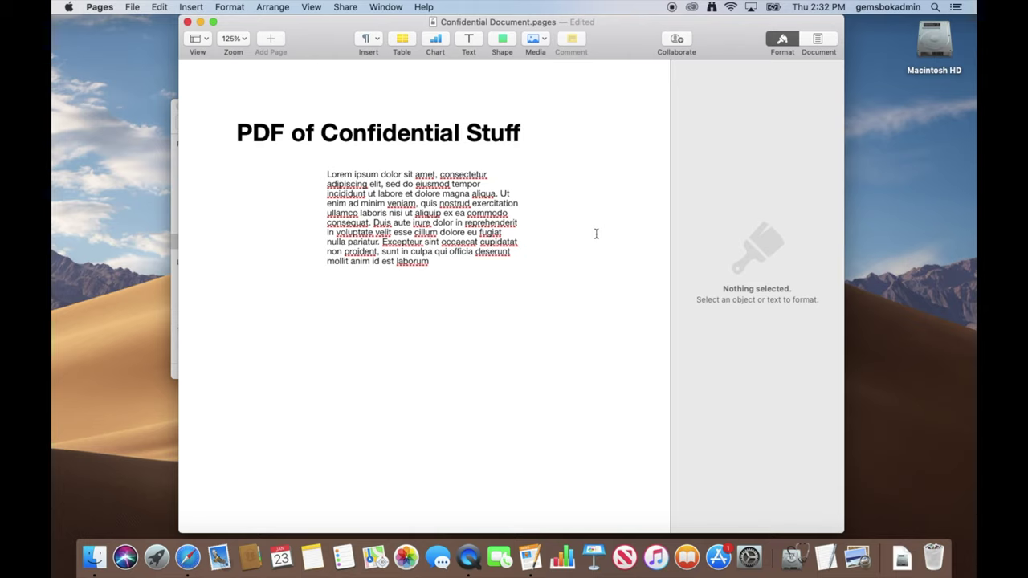
- Save the protected Pages document, close it, and return to the Documents folder
{"action": "key", "text": "super+s"}
{"action": "left_click", "coordinate": [188, 22]}
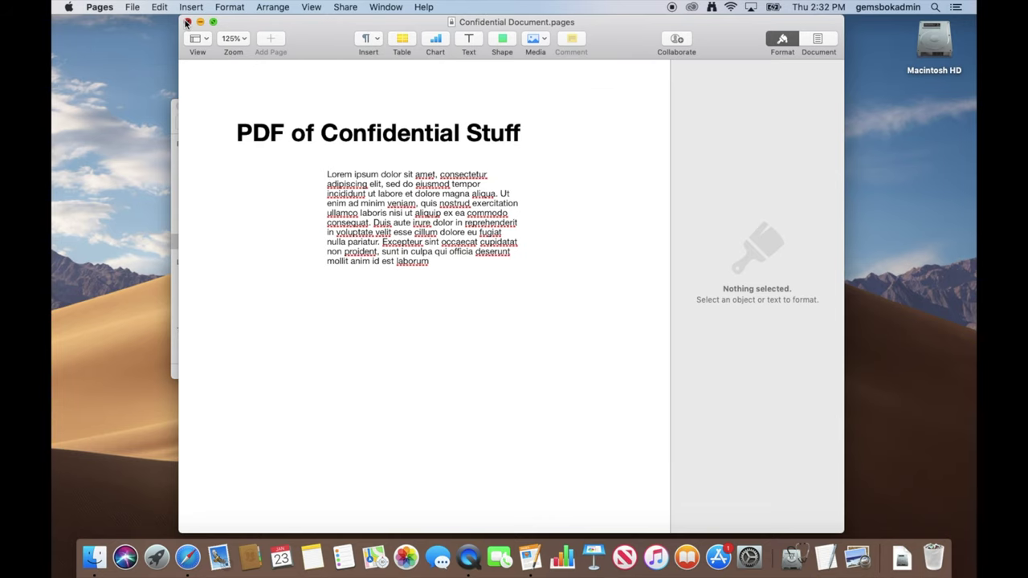
{"action": "left_click", "coordinate": [370, 273]}
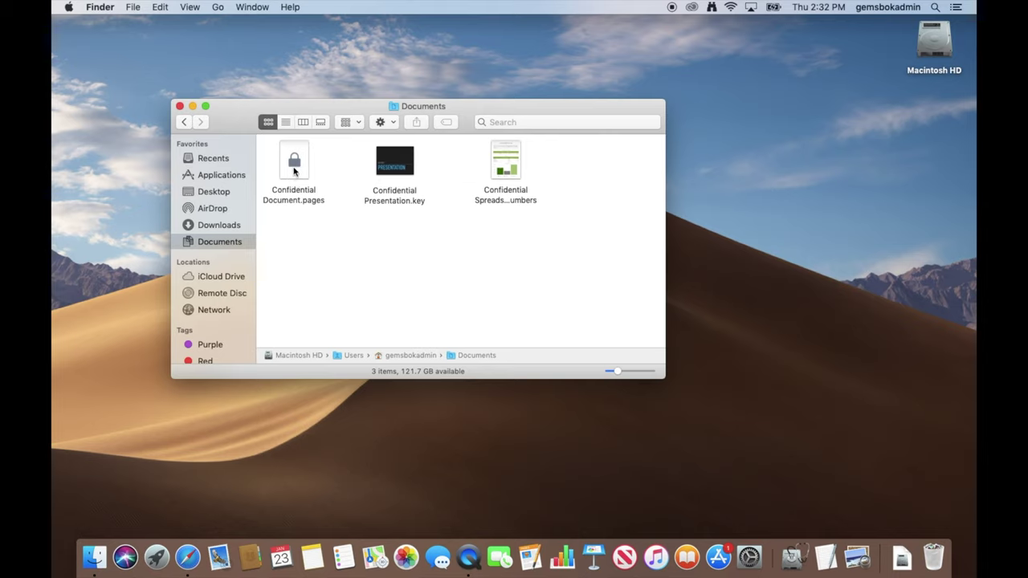
- Reopen Confidential Document.pages with its password to verify the lock, then close it
{"action": "double_click", "coordinate": [296, 172]}
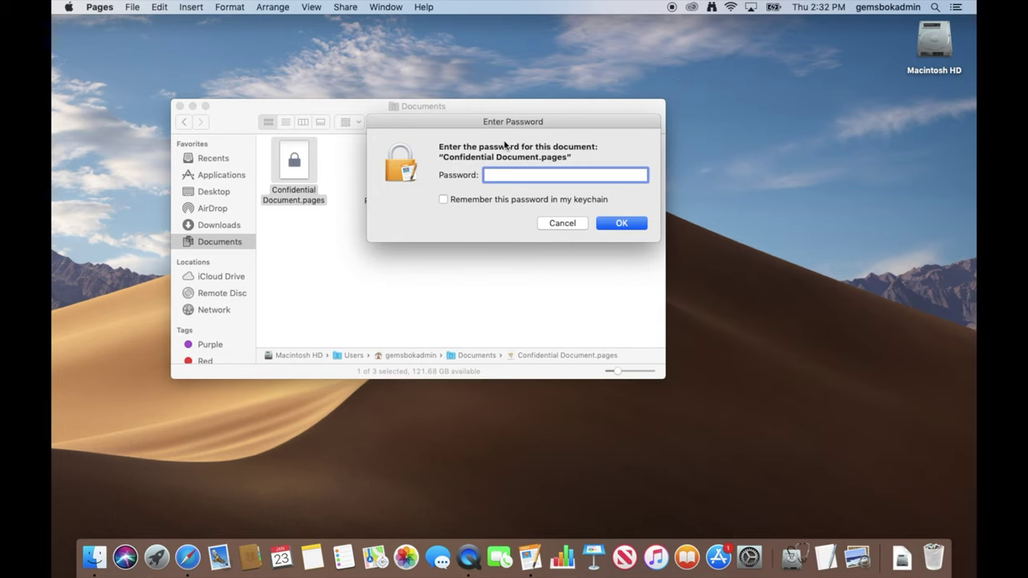
{"action": "type", "text": "••••••"}
{"action": "left_click", "coordinate": [621, 223]}
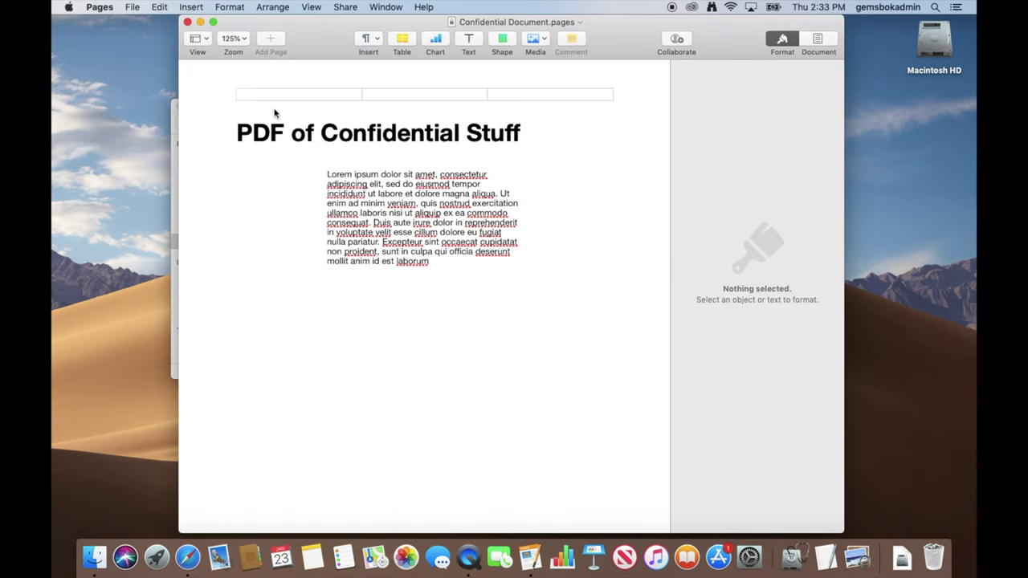
{"action": "left_click", "coordinate": [187, 22]}
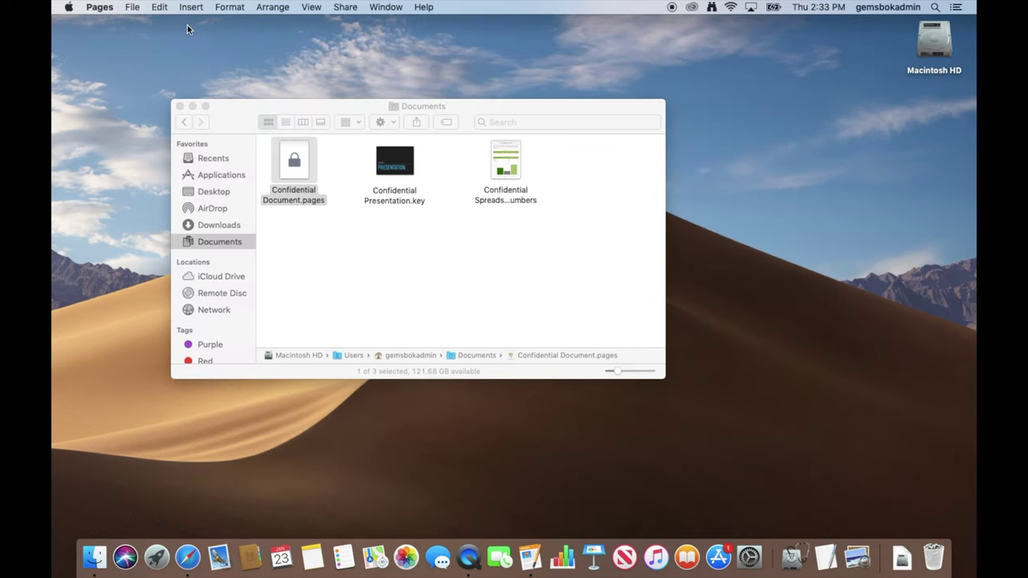
- Open Confidential Presentation.key in Keynote and bring up the Set Password dialog
{"action": "left_click", "coordinate": [367, 258]}
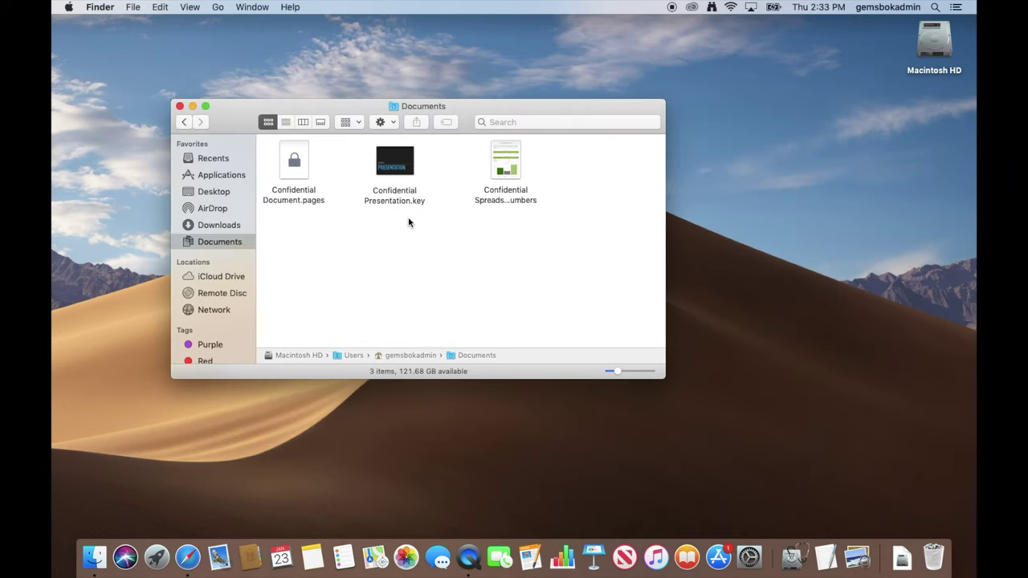
{"action": "double_click", "coordinate": [394, 163]}
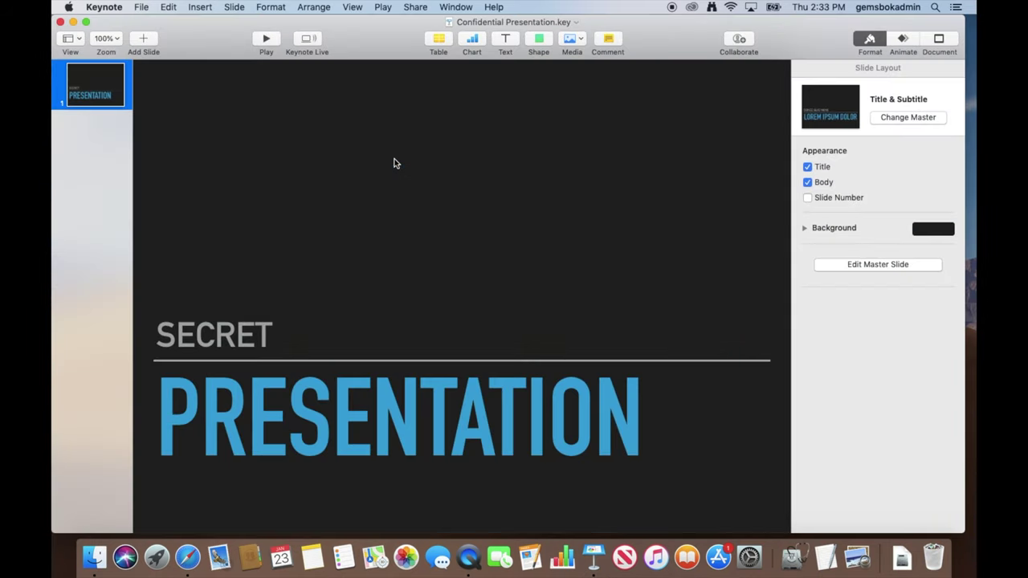
{"action": "left_click", "coordinate": [142, 8]}
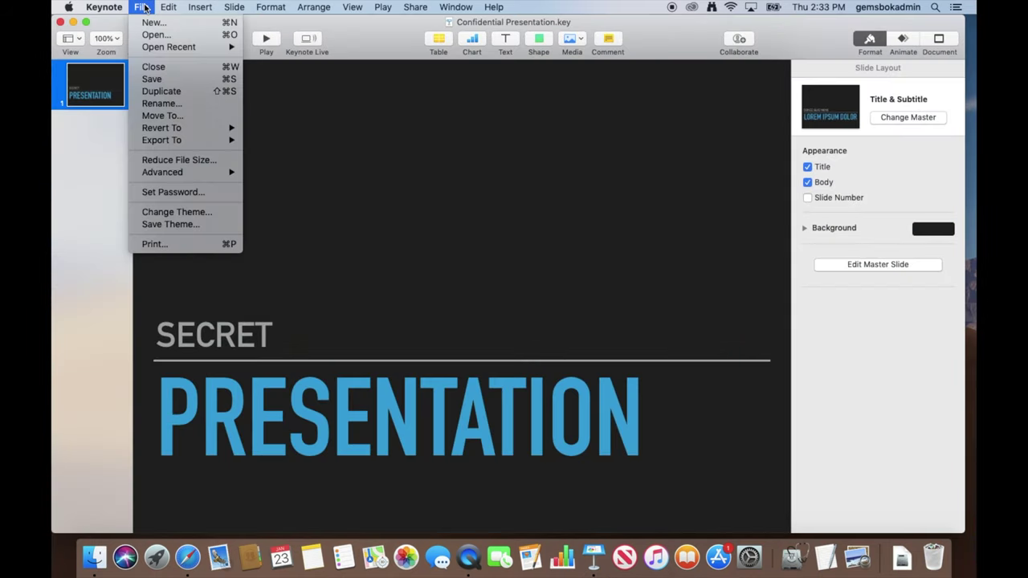
{"action": "left_click", "coordinate": [159, 196]}
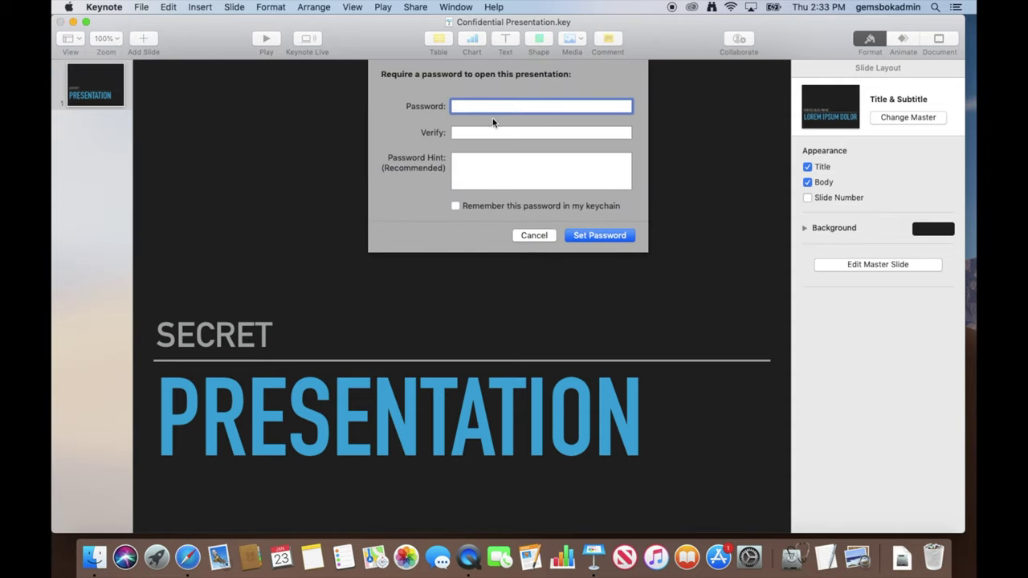
- Enter and verify the password, add the hint 'Easy Password', and apply it
{"action": "type", "text": "******"}
{"action": "key", "text": "Tab"}
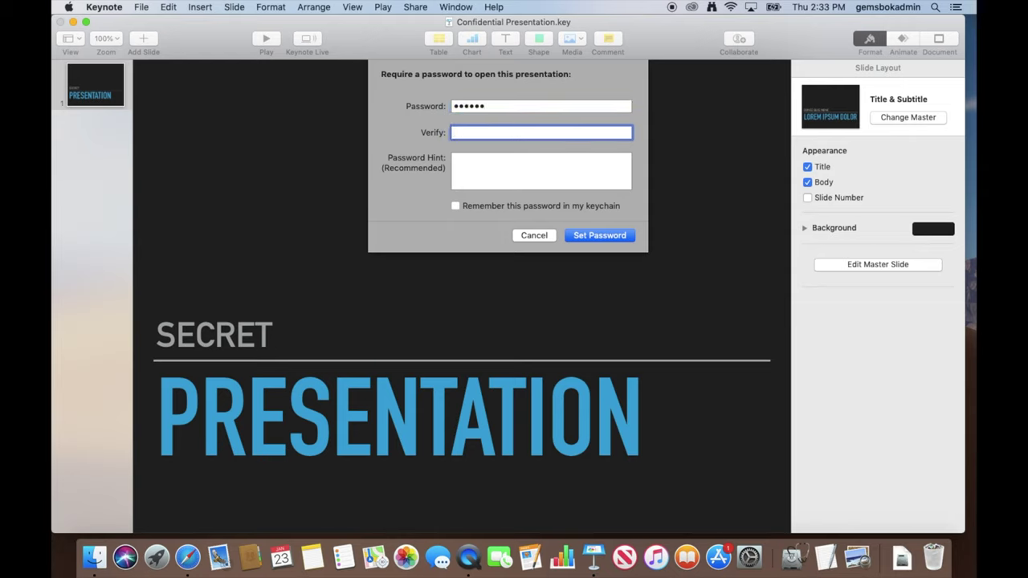
{"action": "type", "text": "******"}
{"action": "left_click", "coordinate": [489, 168]}
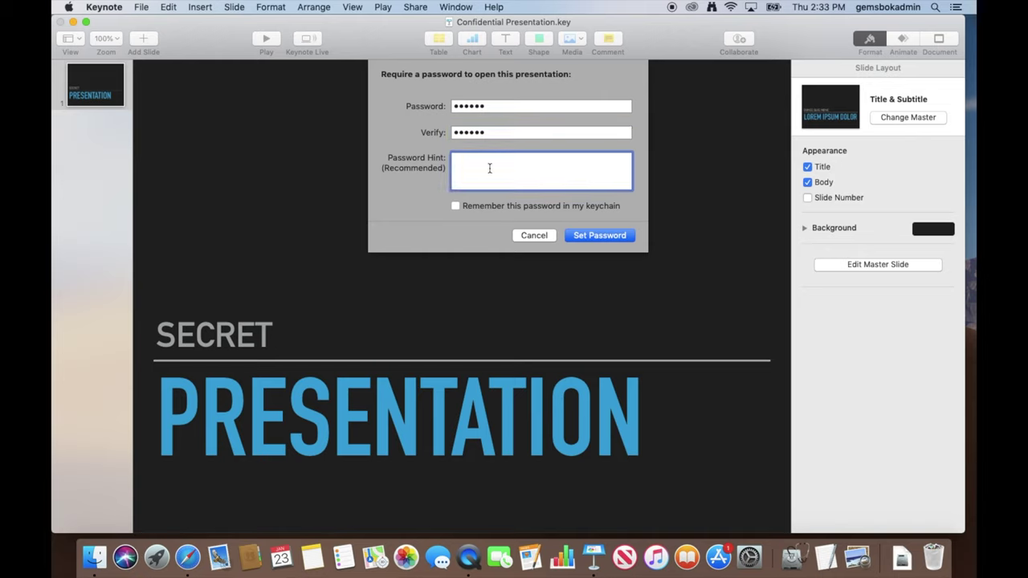
{"action": "type", "text": "Easy Password"}
{"action": "left_click", "coordinate": [606, 236]}
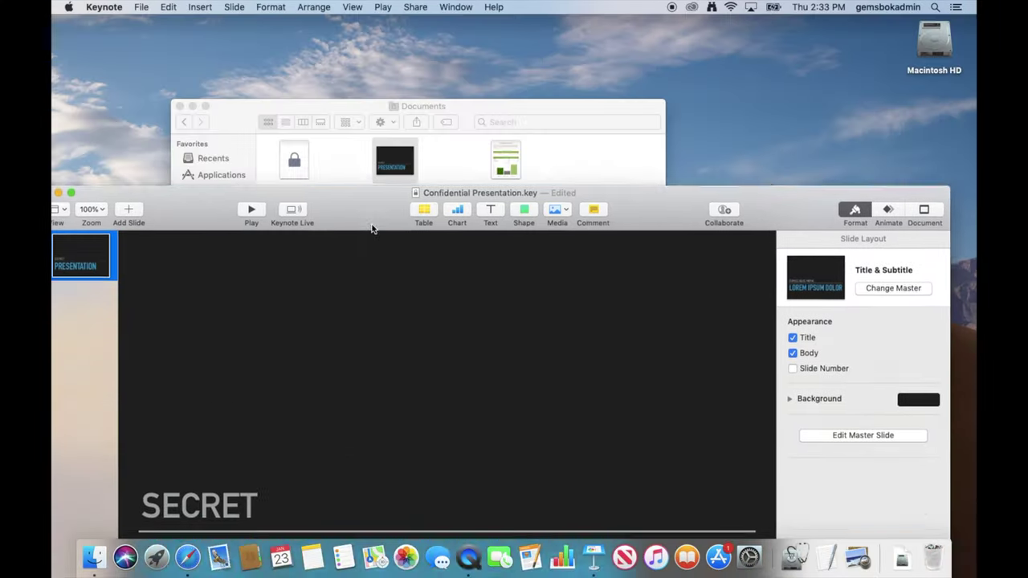
- Move the Keynote window aside, close the presentation, and return to Finder
{"action": "left_click_drag", "start_coordinate": [374, 225], "coordinate": [396, 294]}
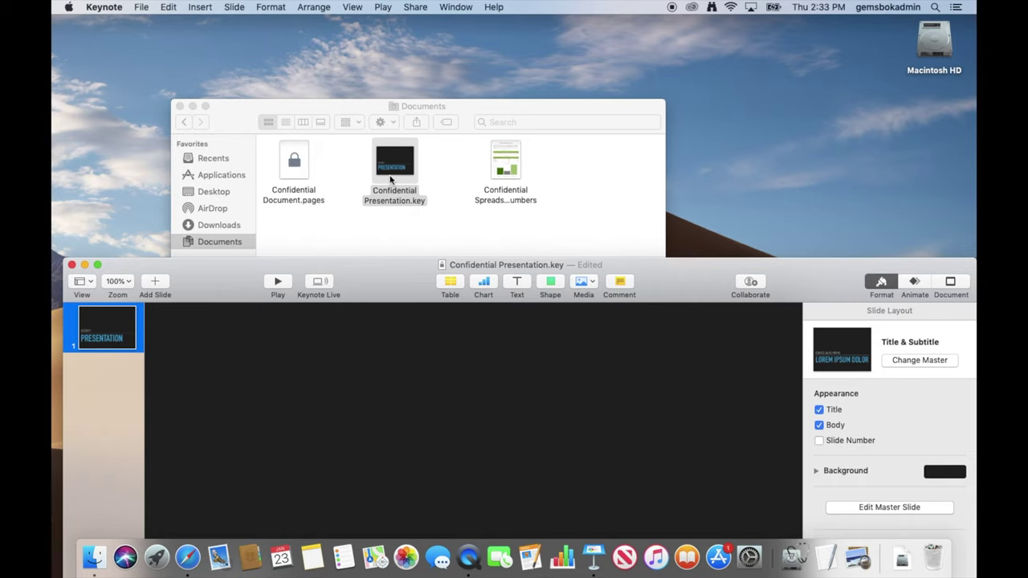
{"action": "left_click_drag", "start_coordinate": [388, 278], "coordinate": [379, 38]}
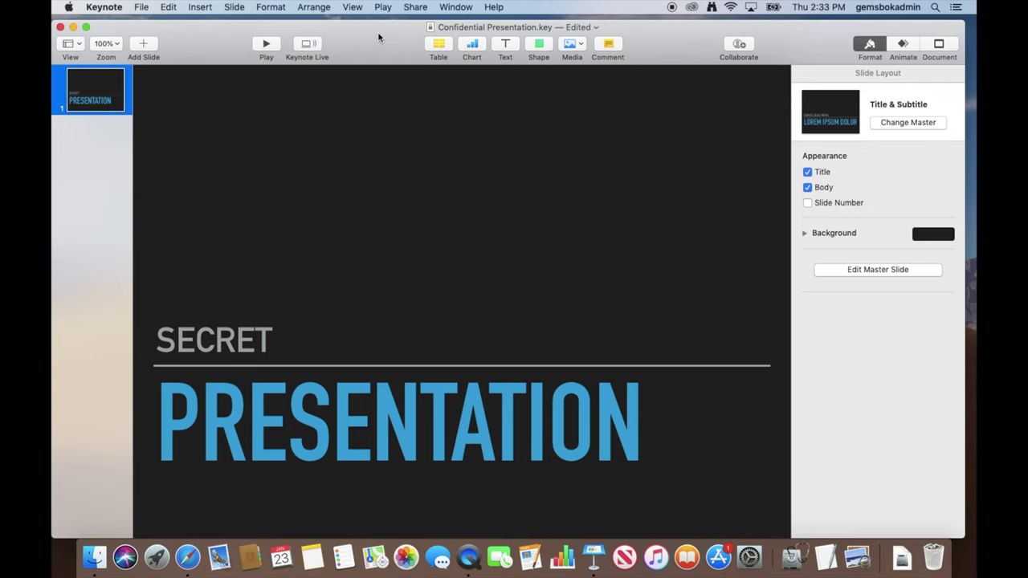
{"action": "left_click_drag", "start_coordinate": [378, 31], "coordinate": [376, 262]}
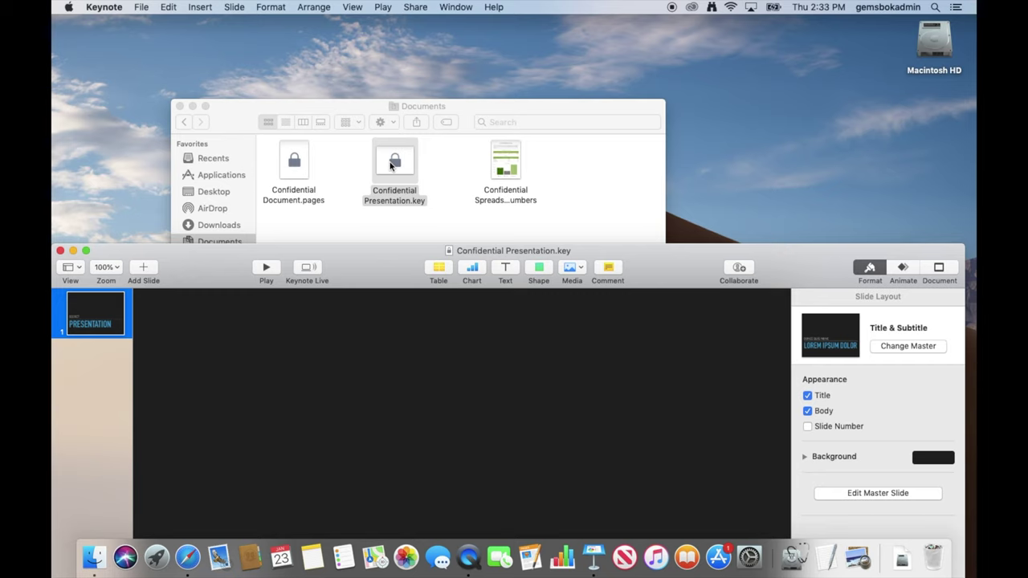
{"action": "left_click_drag", "start_coordinate": [359, 259], "coordinate": [360, 30]}
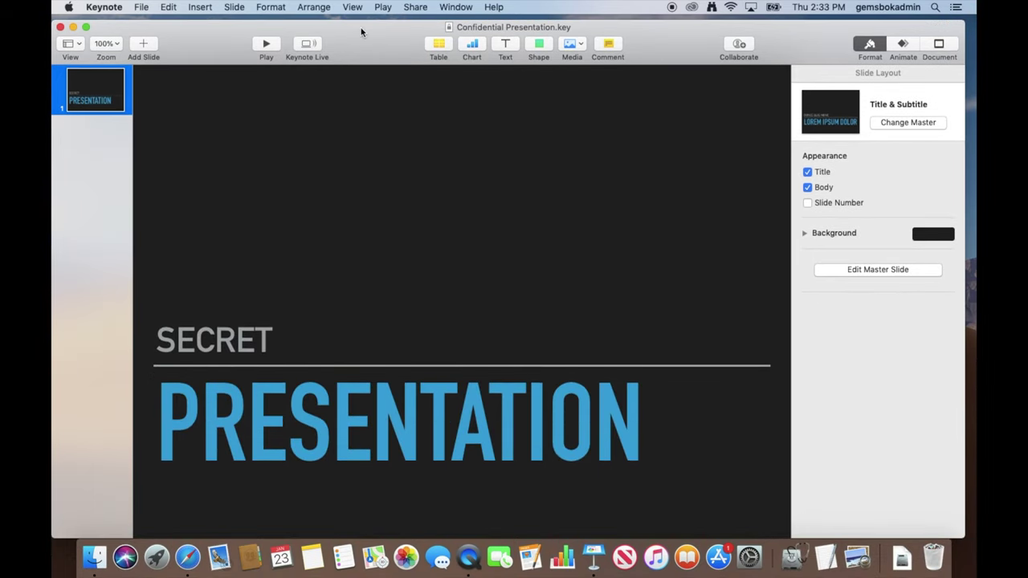
{"action": "left_click", "coordinate": [61, 27]}
{"action": "left_click", "coordinate": [406, 252]}
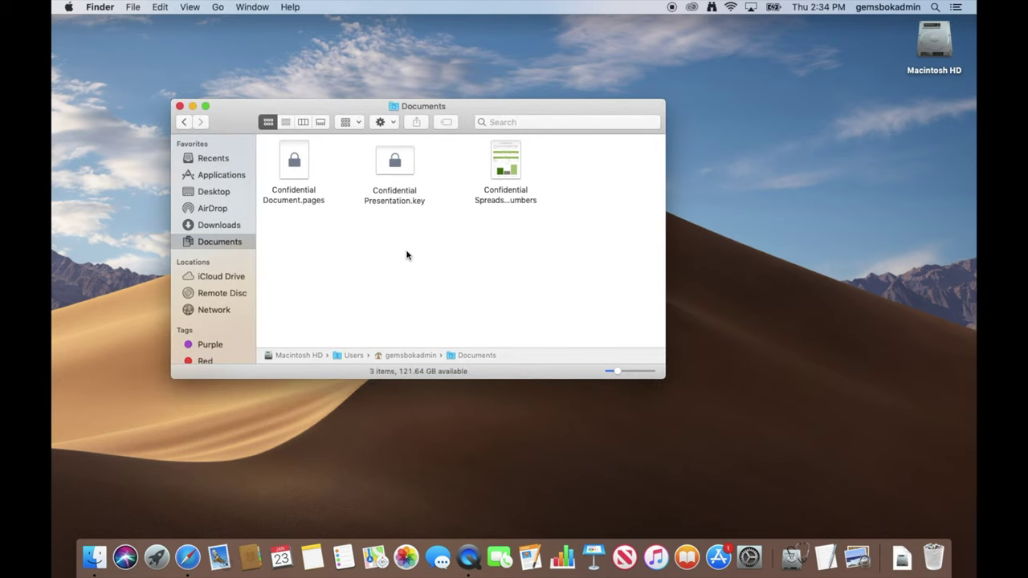
- Reopen Confidential Presentation.key with its password to confirm the lock, then close it
{"action": "double_click", "coordinate": [394, 161]}
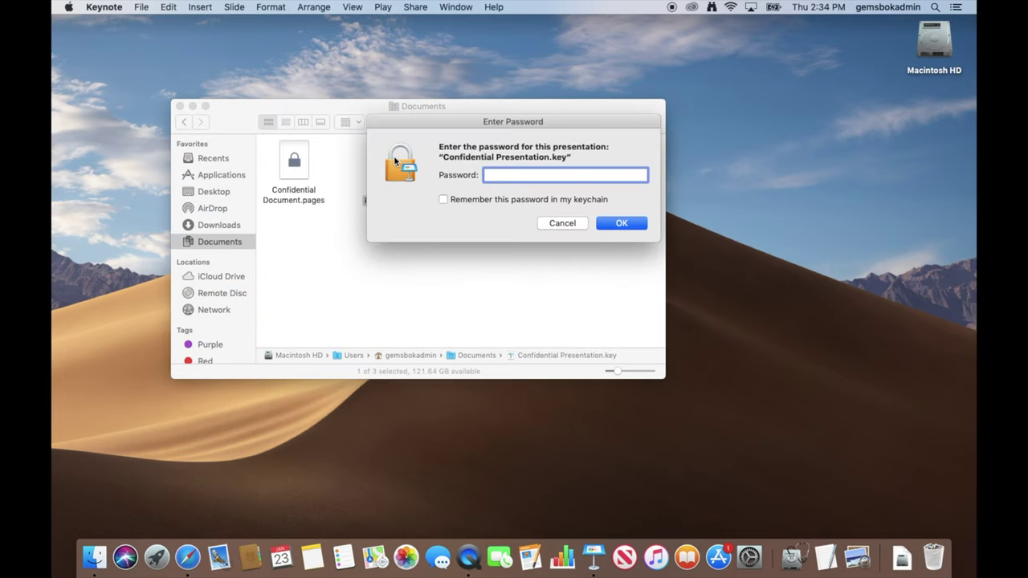
{"action": "type", "text": "••••••"}
{"action": "key", "text": "Return"}
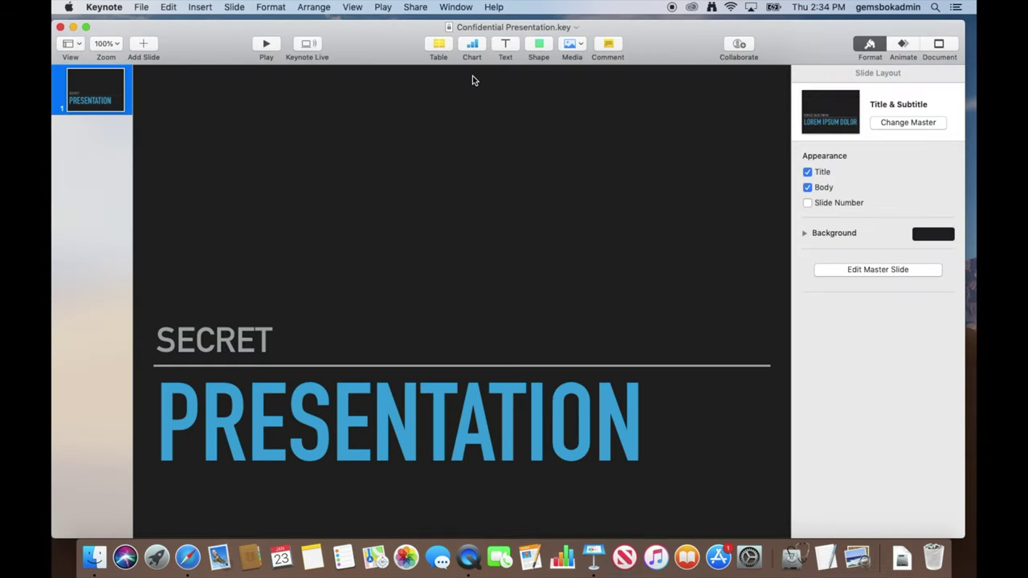
{"action": "left_click", "coordinate": [60, 28]}
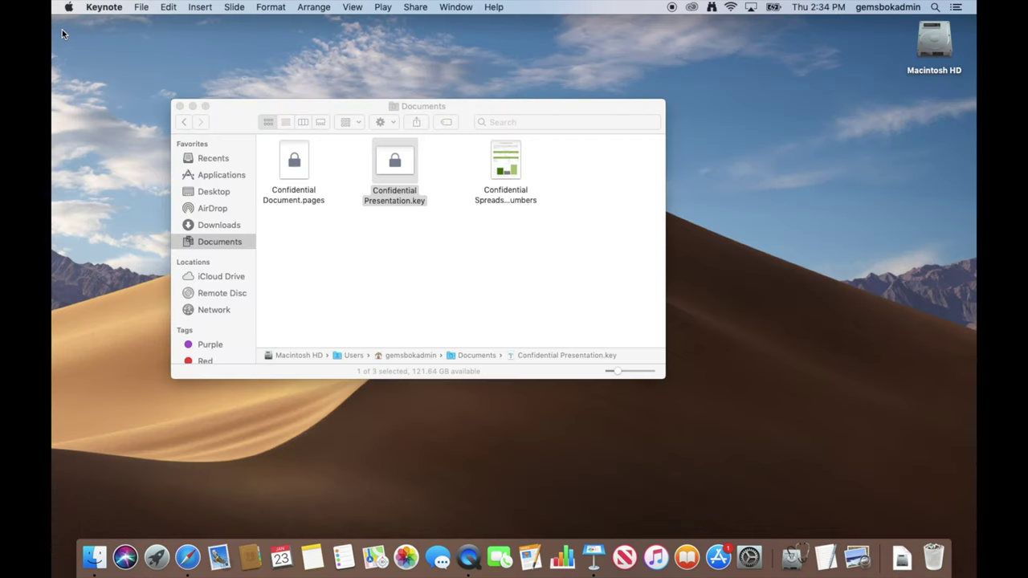
- Open Confidential Spreadsheet.numbers in Numbers and bring up the Set Password dialog
{"action": "left_click", "coordinate": [408, 240]}
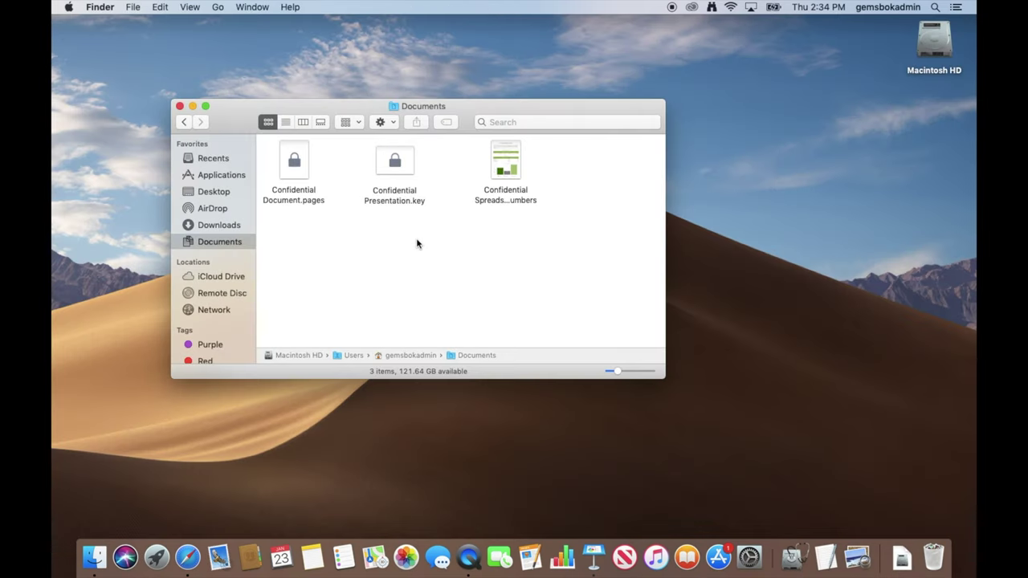
{"action": "double_click", "coordinate": [506, 161]}
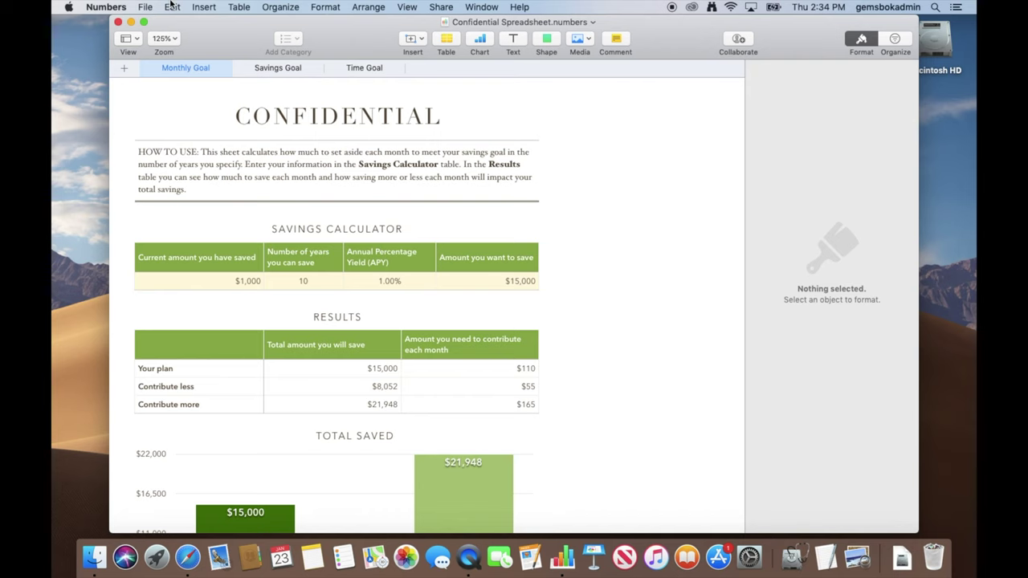
{"action": "left_click", "coordinate": [145, 7]}
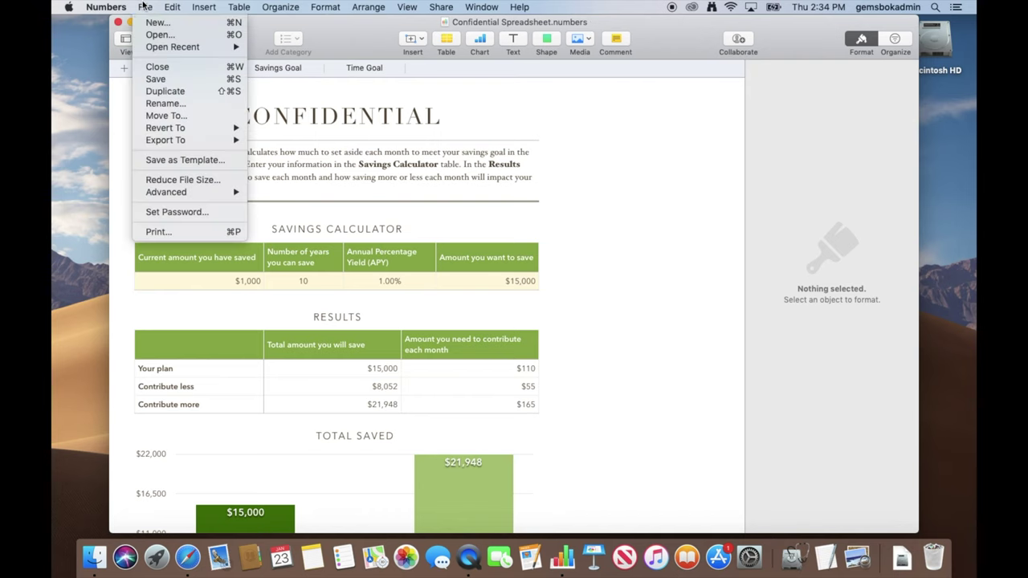
{"action": "left_click", "coordinate": [162, 210]}
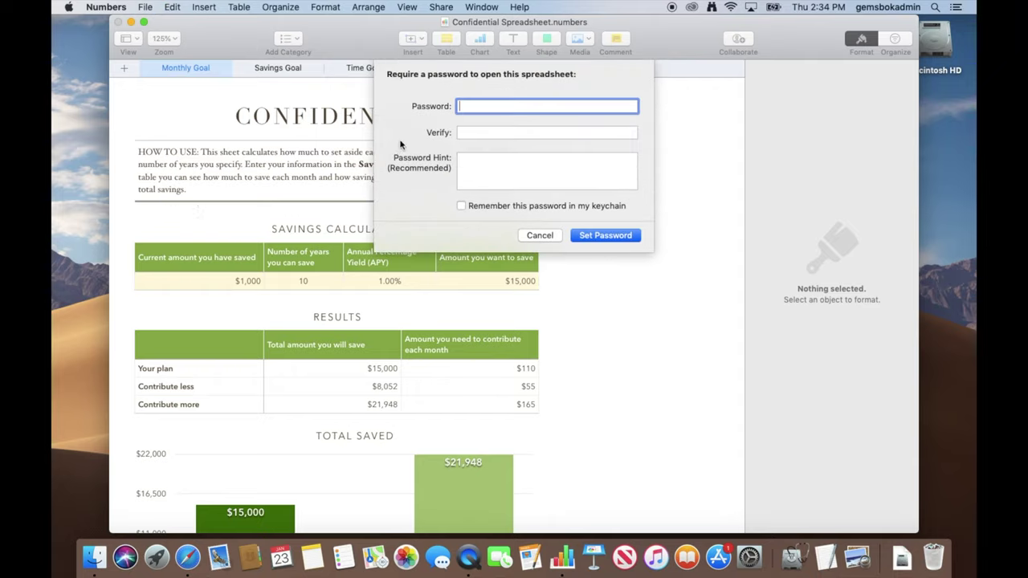
- Enter and verify the password, add the hint 'Easy Password', and apply it
{"action": "type", "text": "••••••"}
{"action": "key", "text": "Tab"}
{"action": "type", "text": "••••••"}
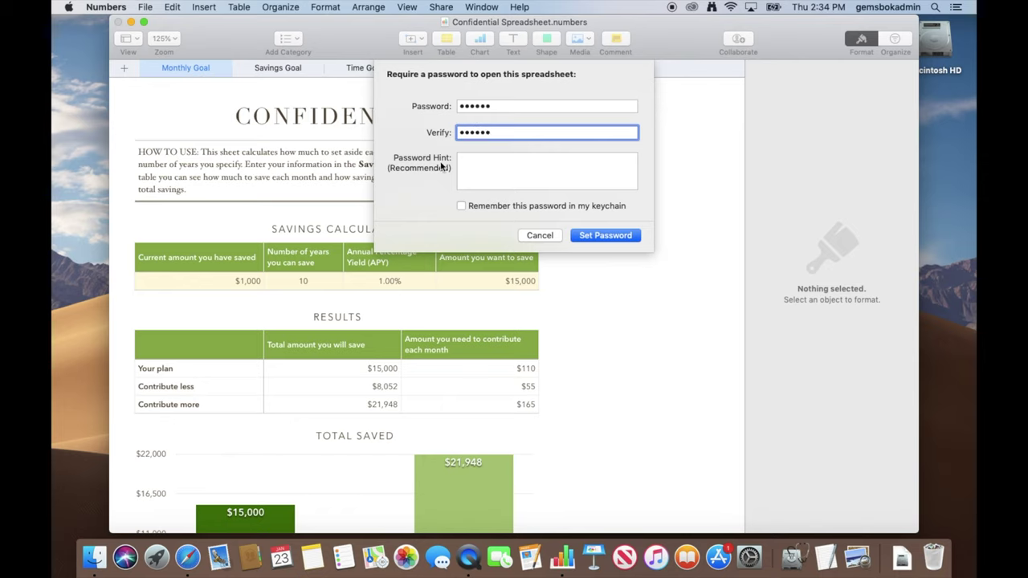
{"action": "left_click", "coordinate": [477, 171]}
{"action": "type", "text": "E"}
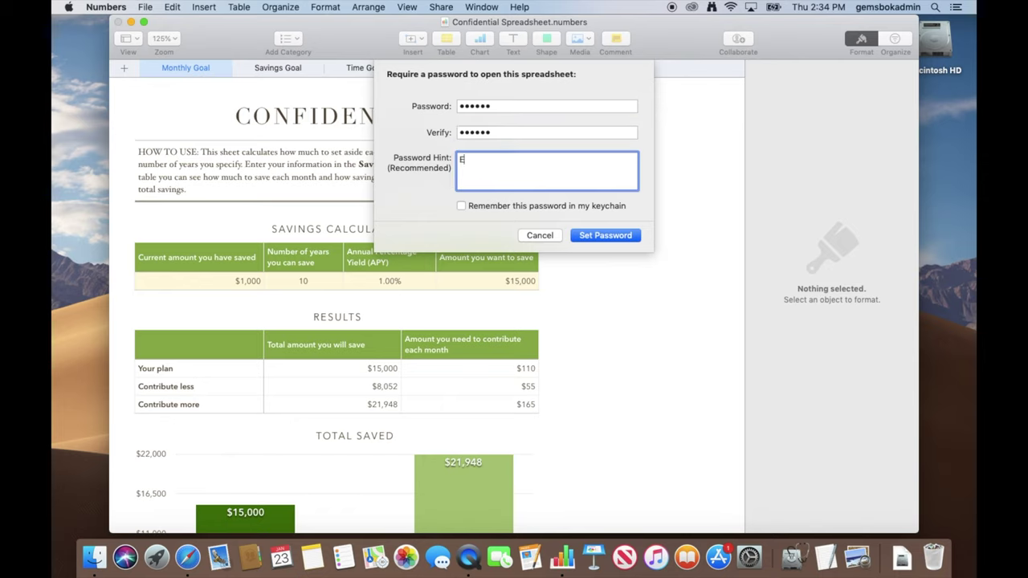
{"action": "type", "text": "asy Password"}
{"action": "left_click", "coordinate": [601, 236]}
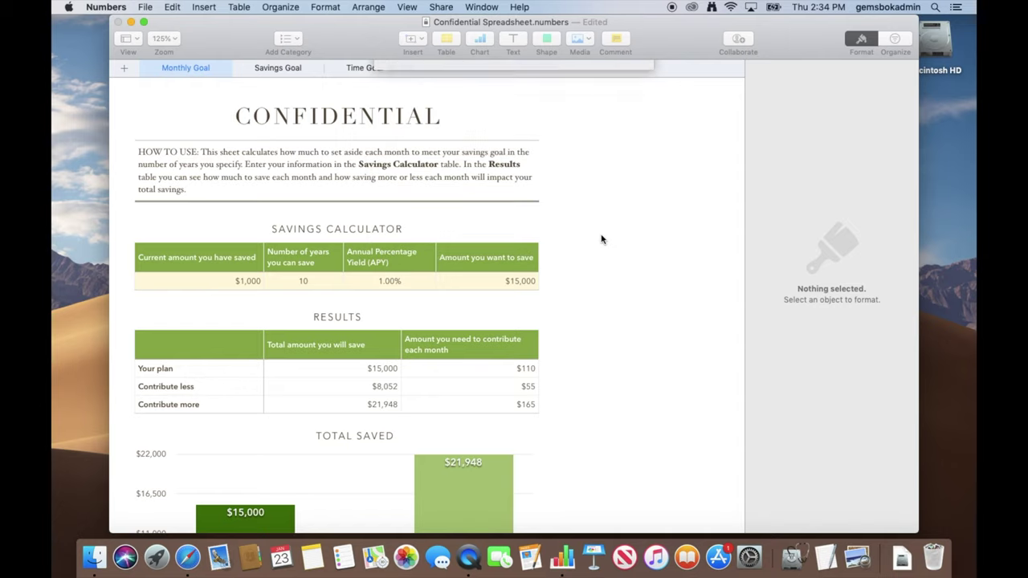
- Save the protected spreadsheet, close its window, and return to Finder
{"action": "left_click", "coordinate": [144, 6]}
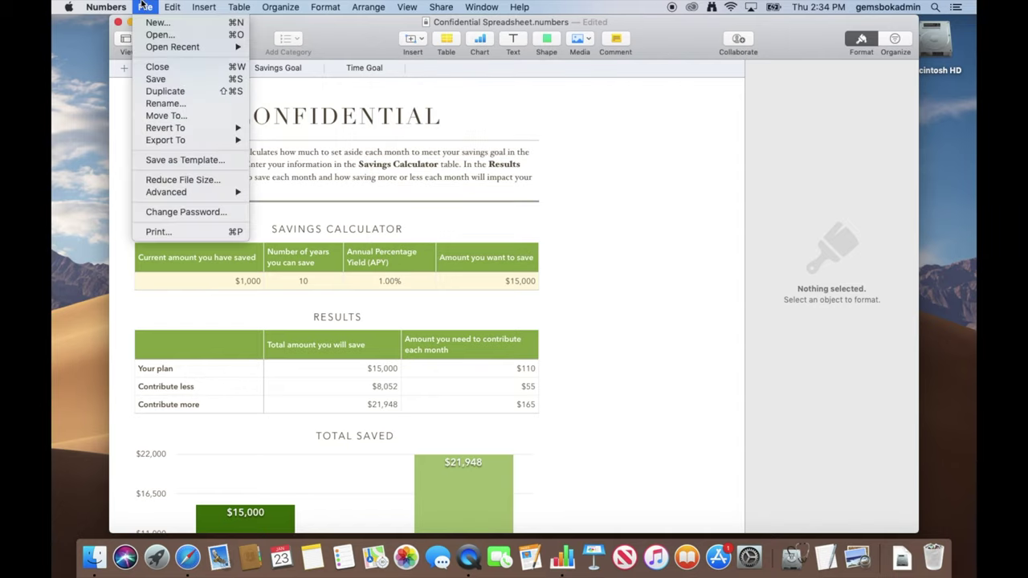
{"action": "left_click", "coordinate": [151, 79]}
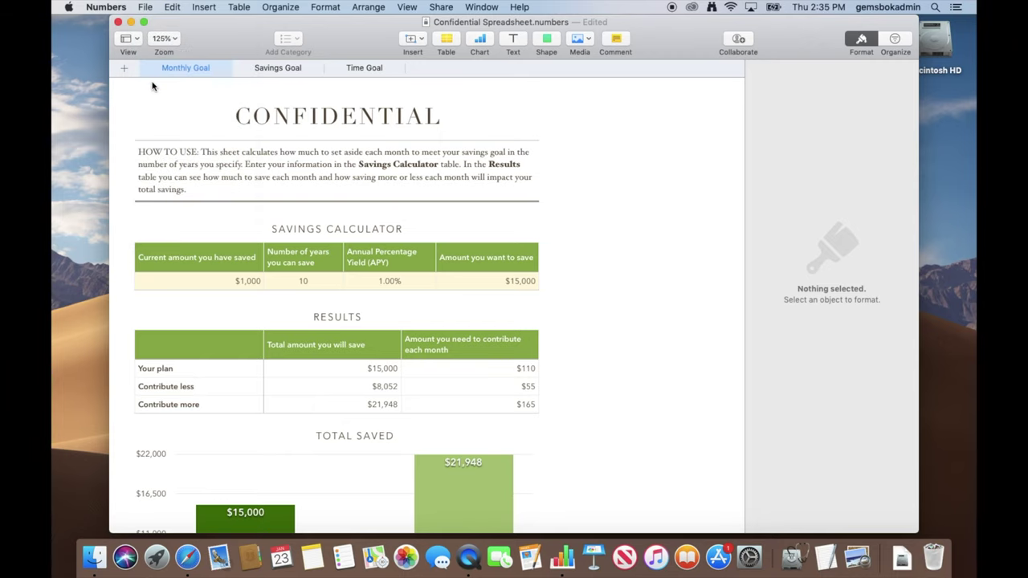
{"action": "left_click", "coordinate": [118, 22]}
{"action": "left_click", "coordinate": [473, 250]}
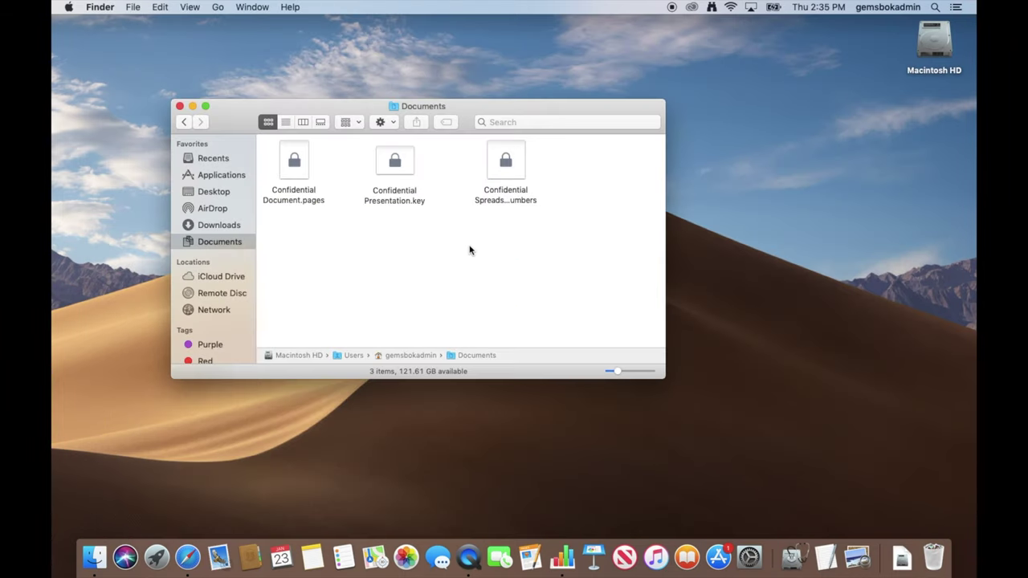
- Reopen Confidential Spreadsheet.numbers with its password to confirm the lock, then quit Numbers
{"action": "double_click", "coordinate": [506, 165]}
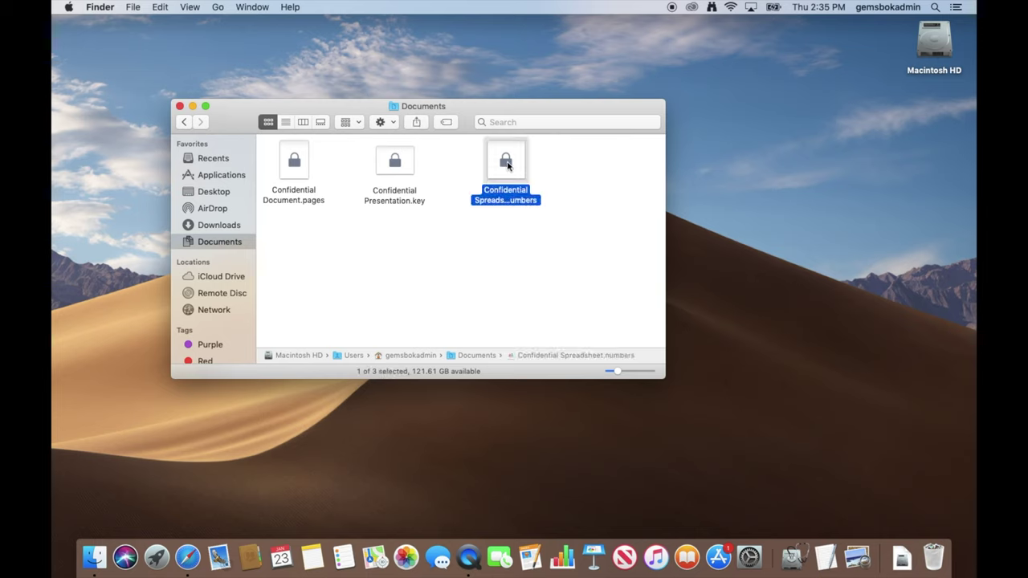
{"action": "type", "text": "••••••"}
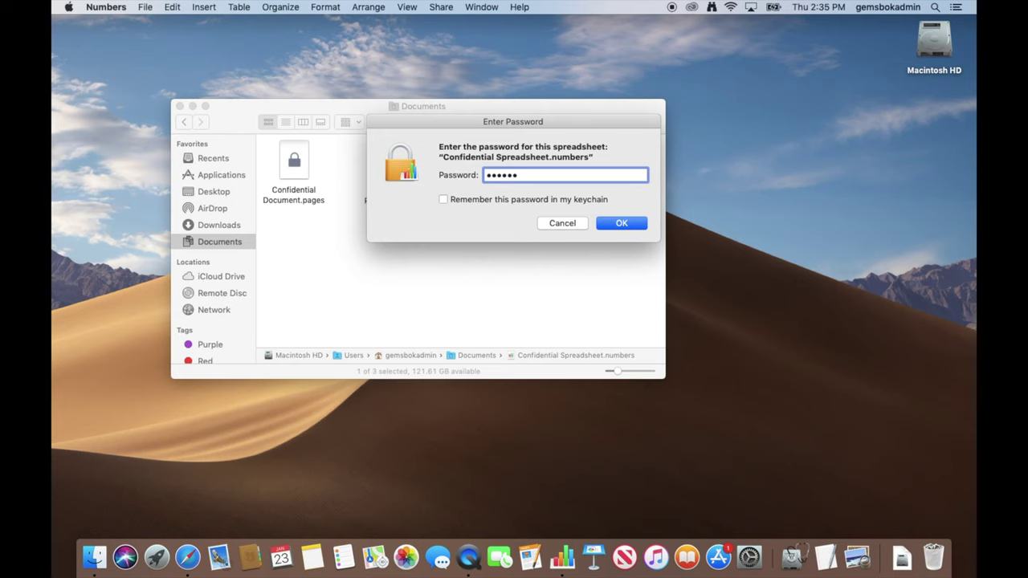
{"action": "key", "text": "Return"}
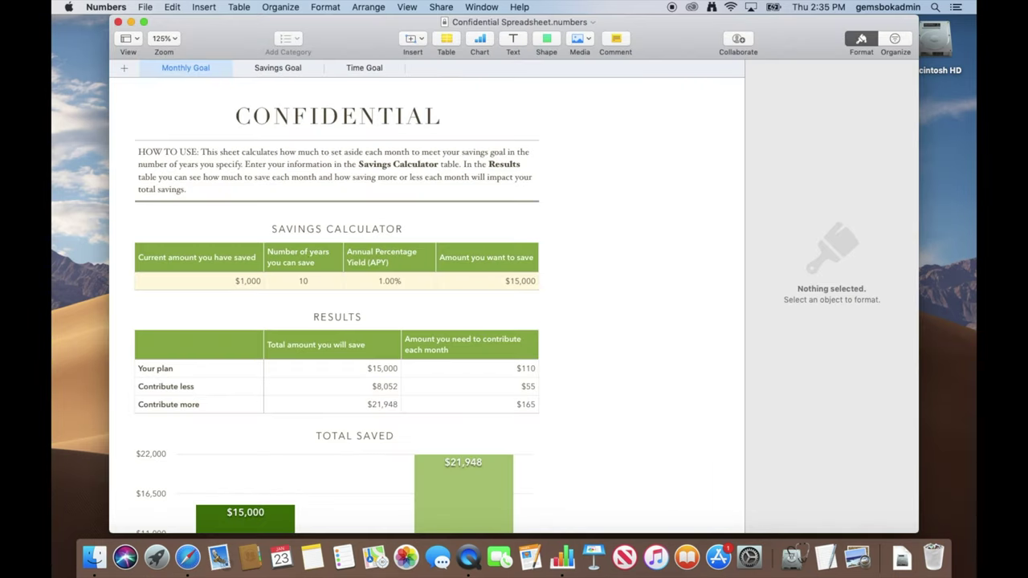
{"action": "left_click", "coordinate": [118, 7]}
{"action": "left_click", "coordinate": [121, 147]}
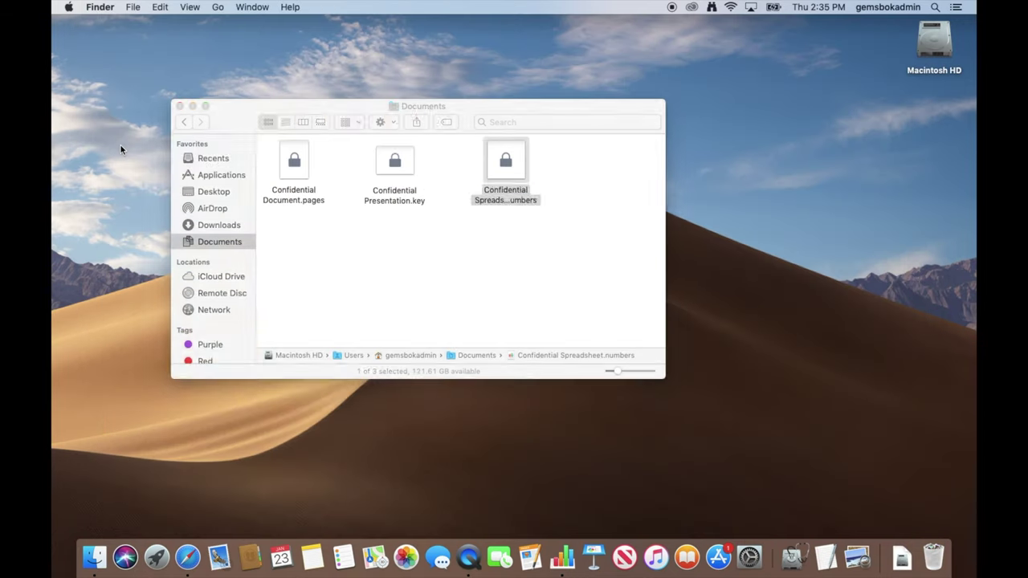
{"action": "left_click", "coordinate": [372, 248]}
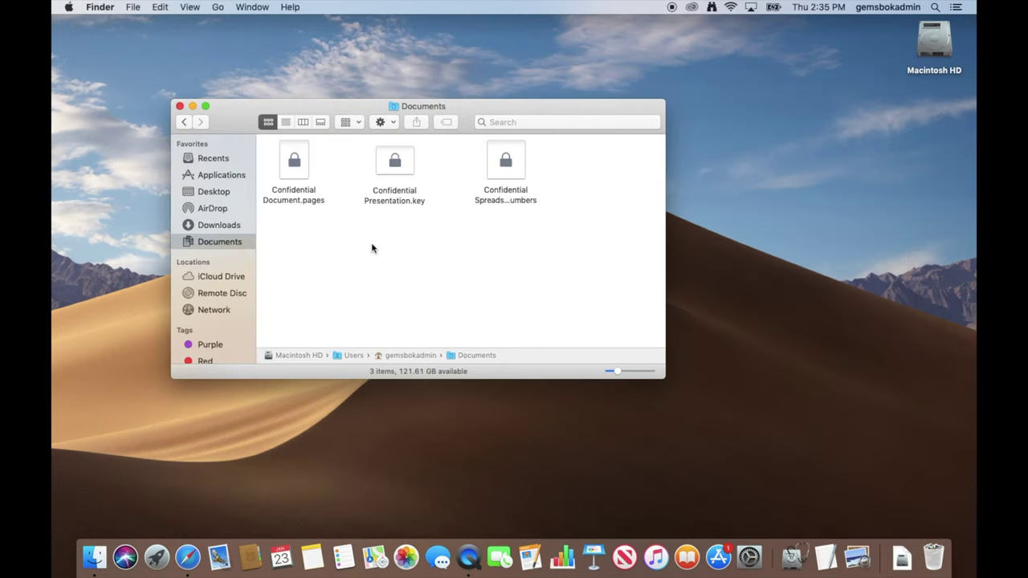